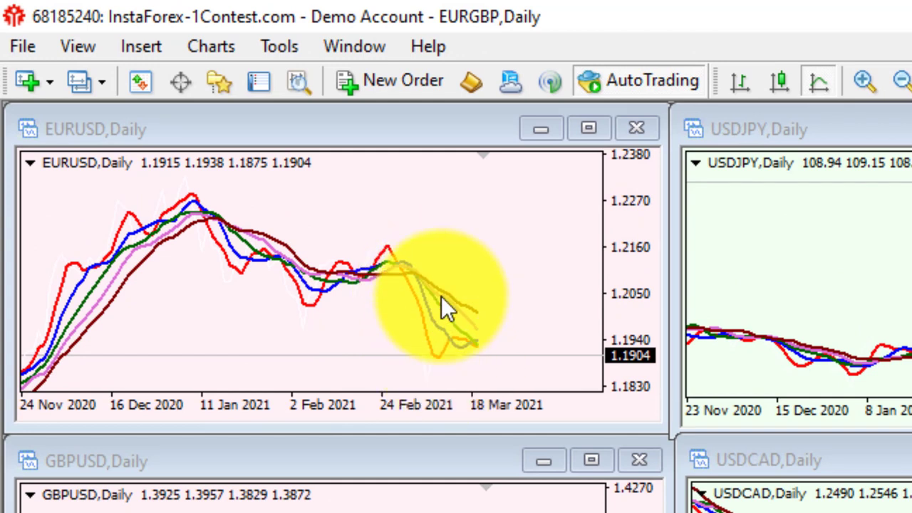
# Examine the latest moving-average direction and spacing across the daily EURUSD, GBPUSD, yen-pair and EURCHF charts.
pyautogui.moveTo(451, 341)
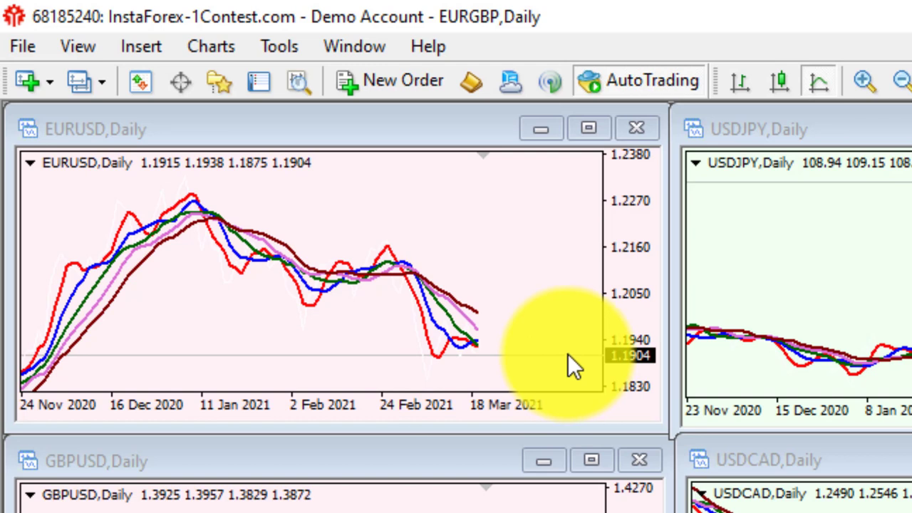
pyautogui.moveTo(437, 293)
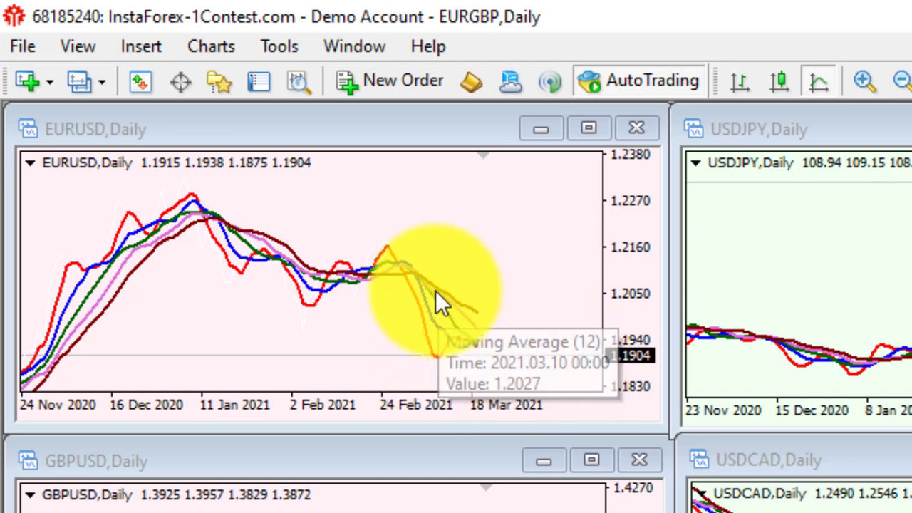
pyautogui.moveTo(461, 319)
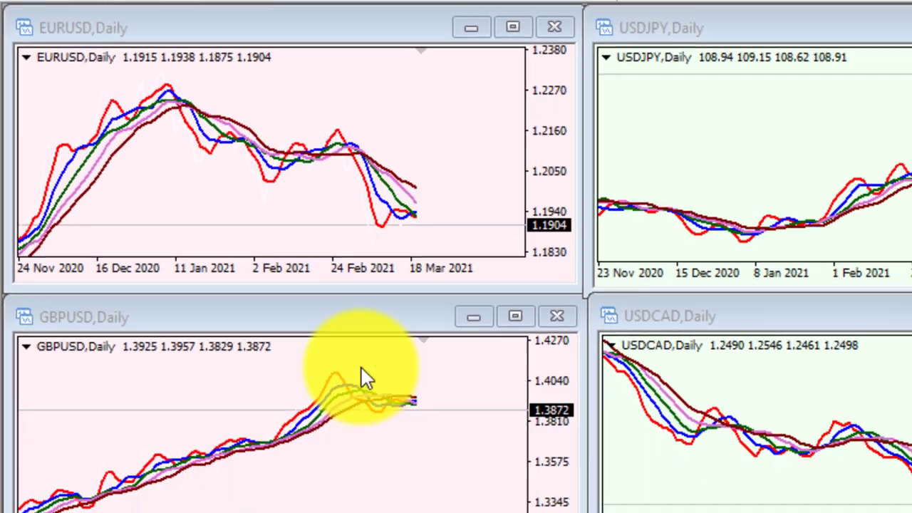
pyautogui.moveTo(423, 512)
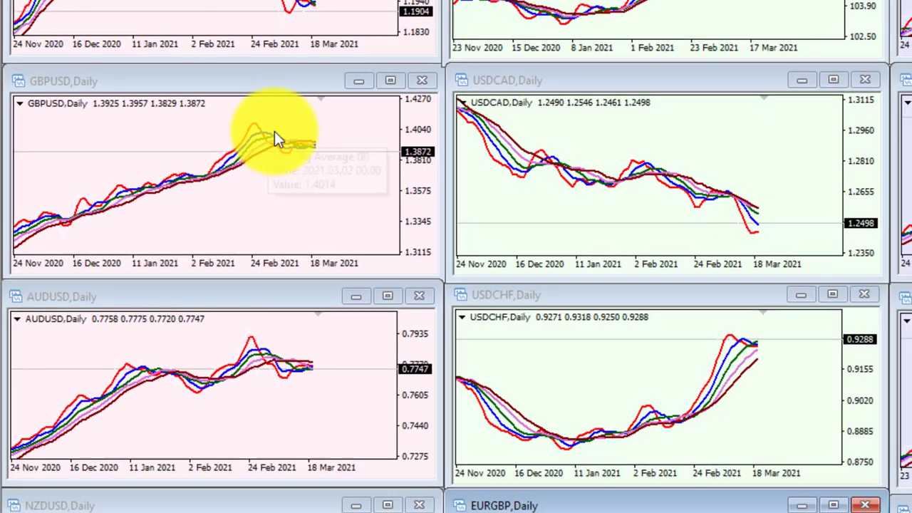
pyautogui.moveTo(314, 141)
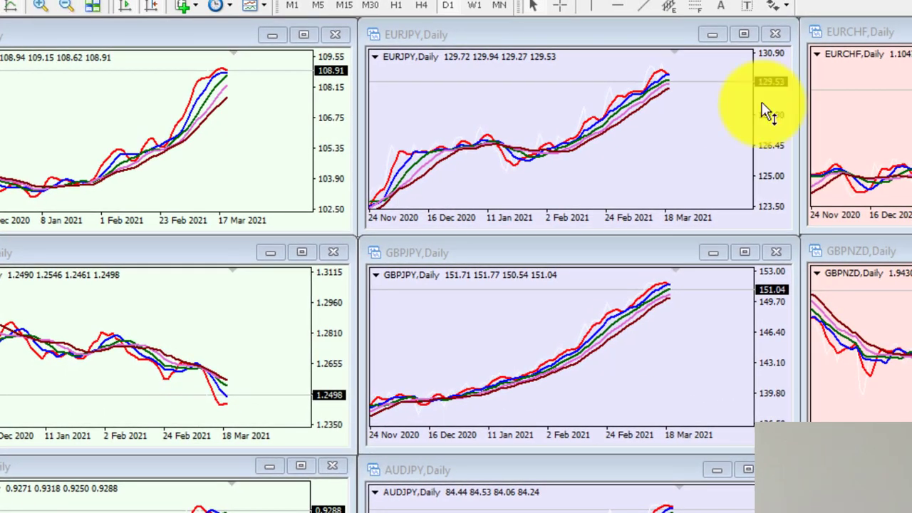
pyautogui.moveTo(669, 84)
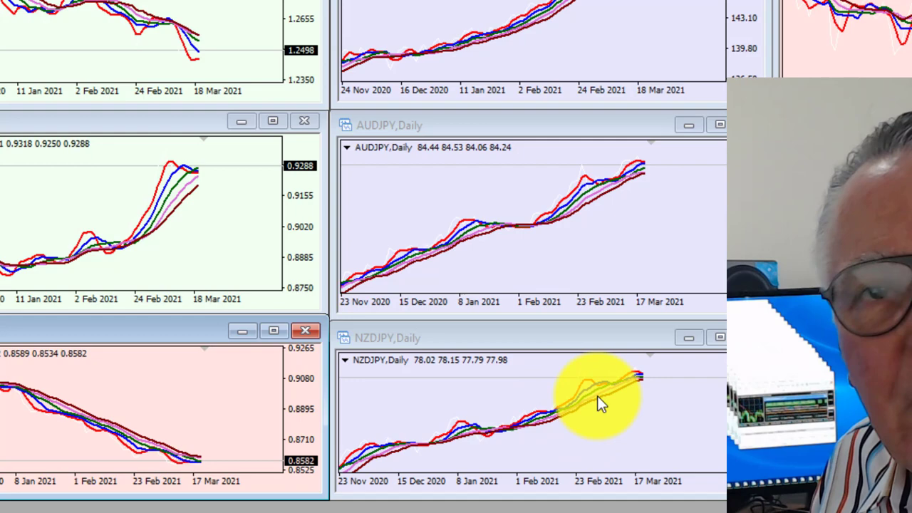
pyautogui.moveTo(640, 385)
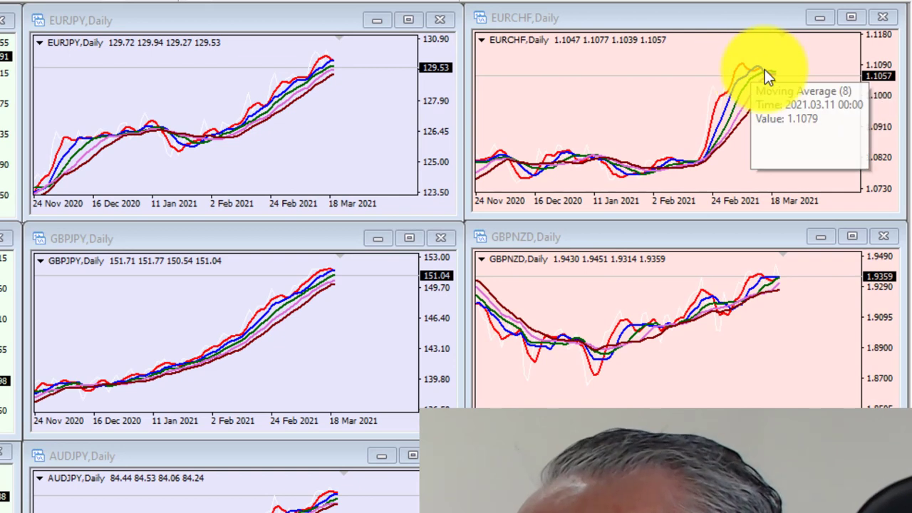
pyautogui.moveTo(778, 73)
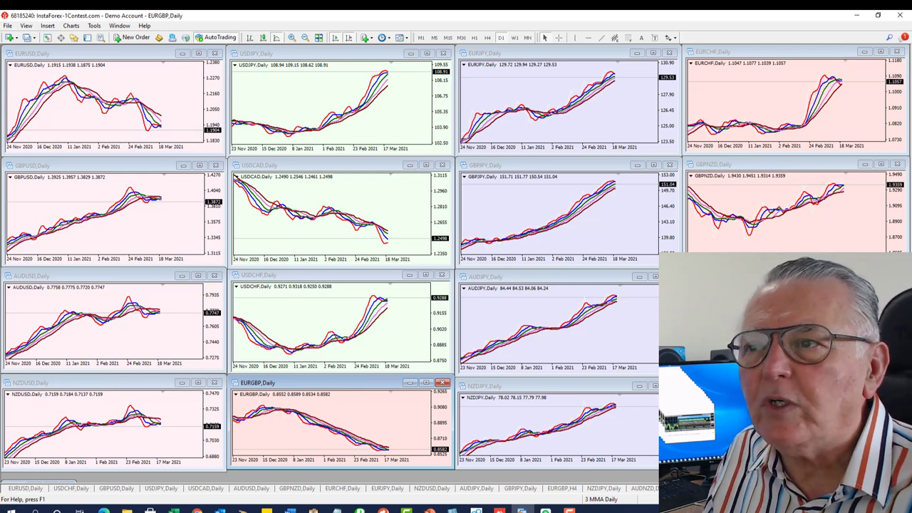
# Switch to the 3 MA 4HR chart profile and inspect the moving averages along the USDJPY H4 chart.
pyautogui.click(29, 39)
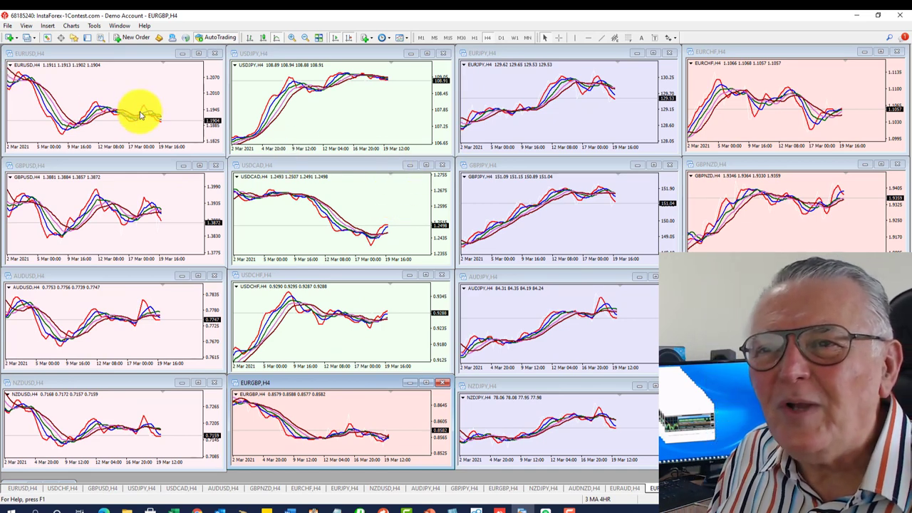
pyautogui.moveTo(157, 117)
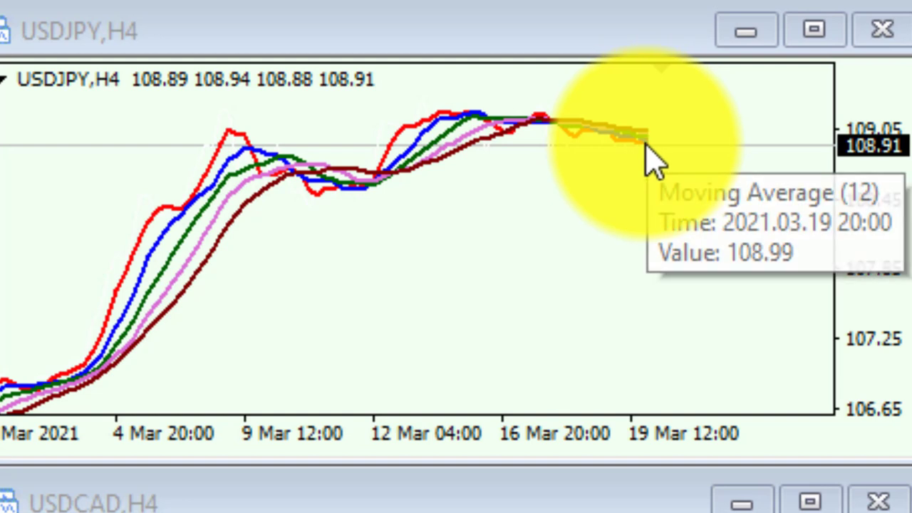
pyautogui.moveTo(652, 149)
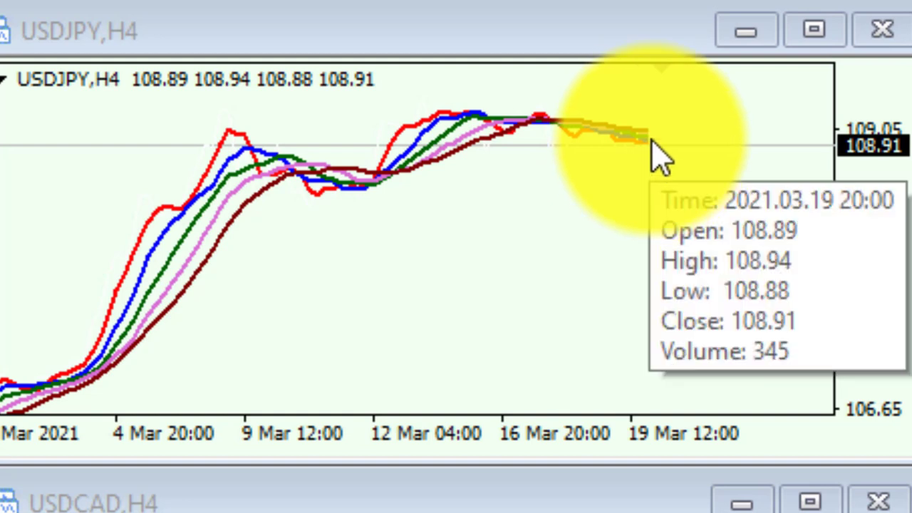
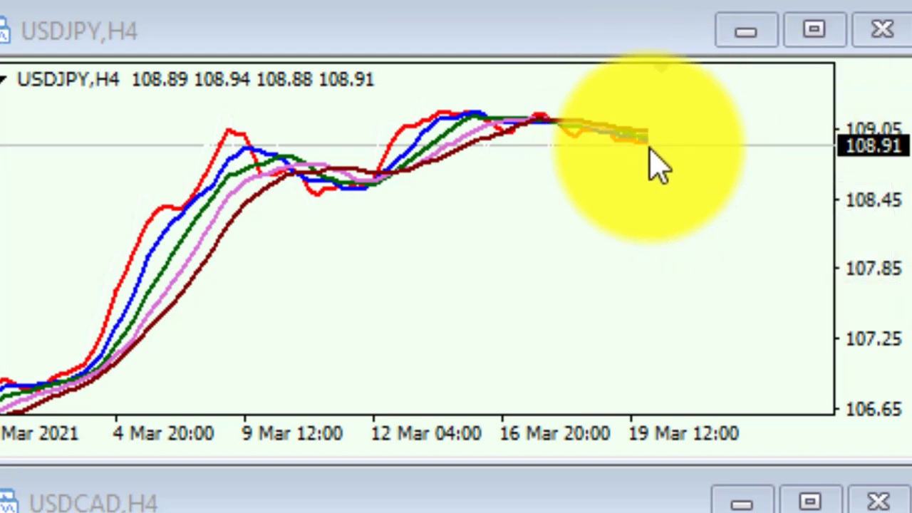
pyautogui.moveTo(642, 140)
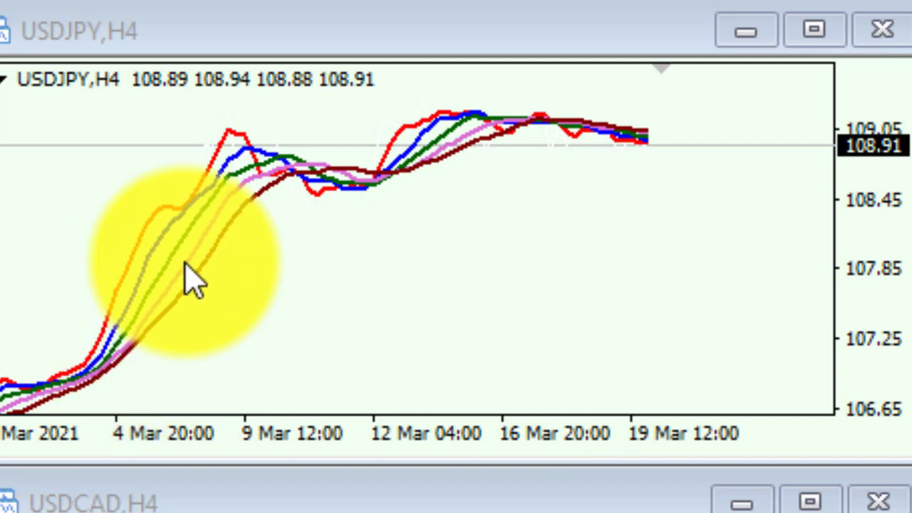
pyautogui.moveTo(238, 240)
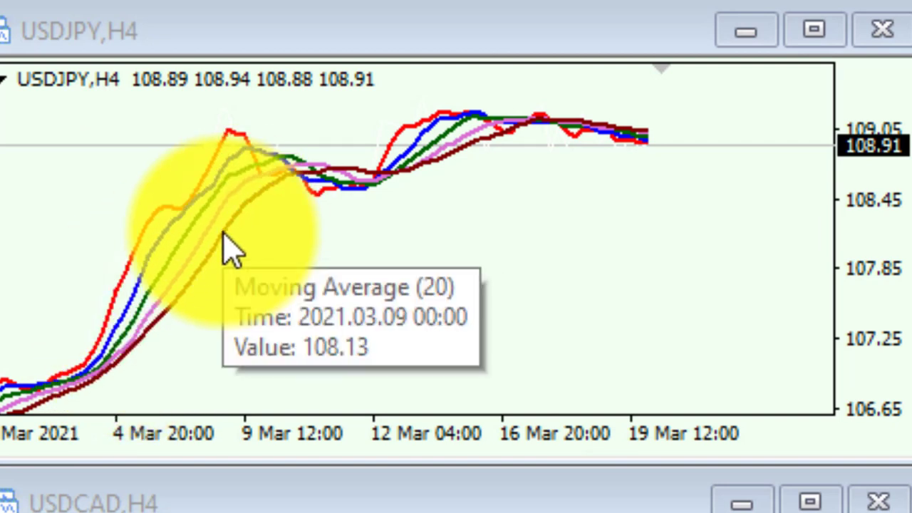
pyautogui.moveTo(226, 179)
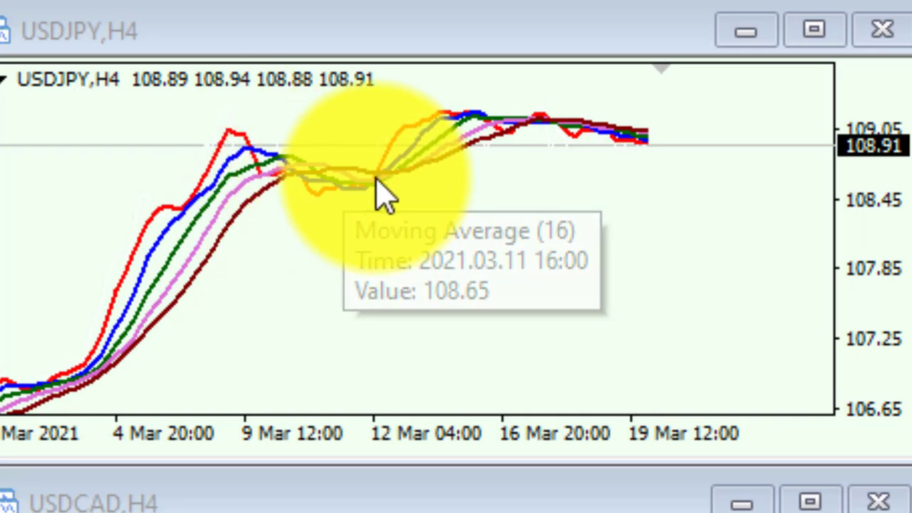
pyautogui.moveTo(338, 246)
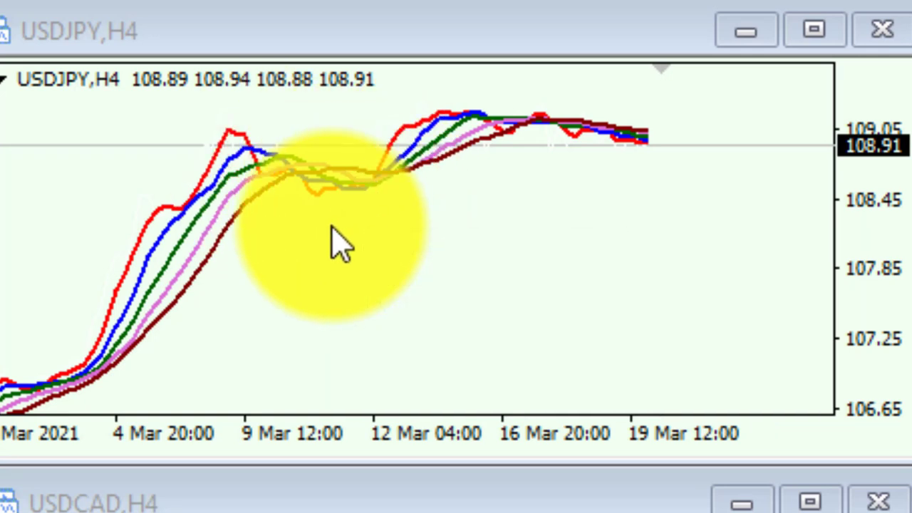
pyautogui.moveTo(363, 191)
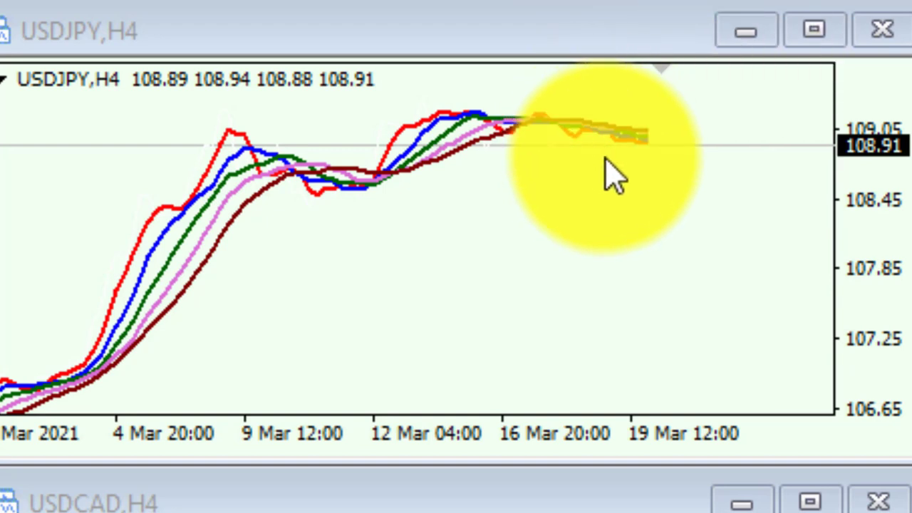
# Draw two short horizontal trendlines bracketing the latest sideways section of the USDJPY H4 chart, at about 108.8 and 109.3.
pyautogui.moveTo(617, 204); pyautogui.dragTo(666, 187)
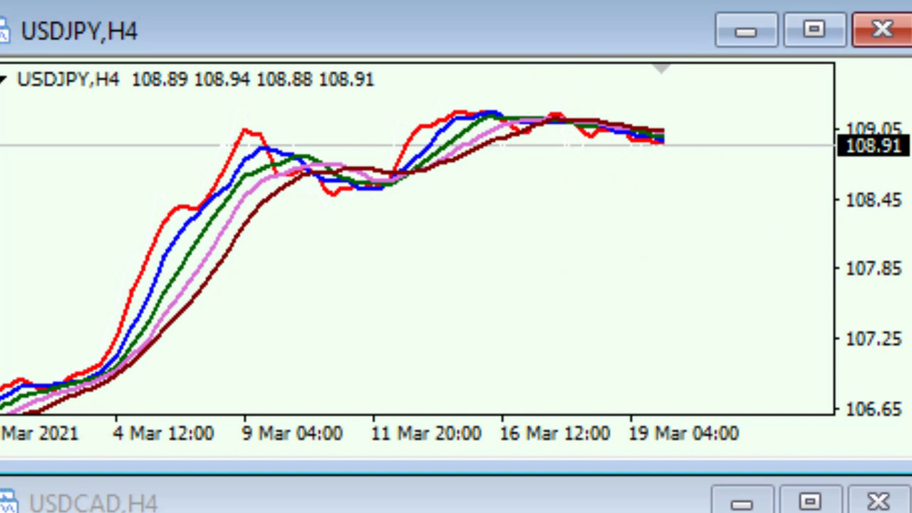
pyautogui.moveTo(549, 159); pyautogui.dragTo(703, 158)
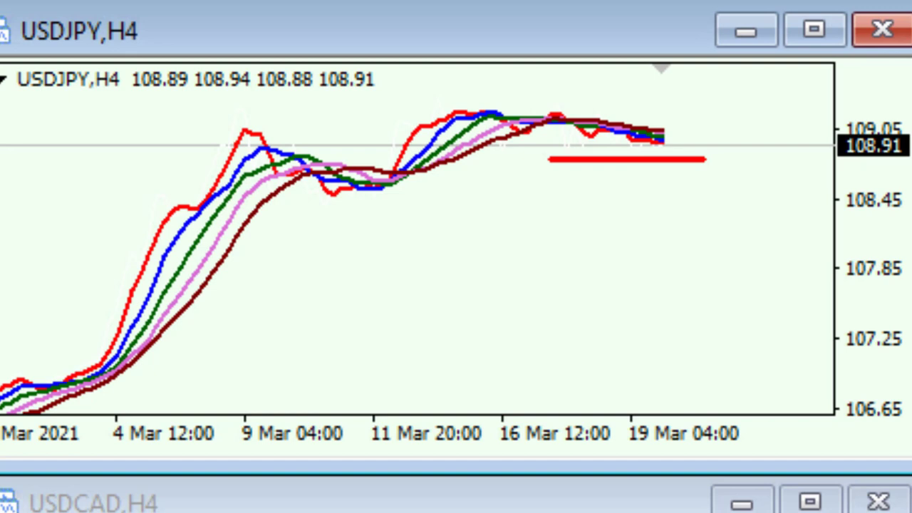
pyautogui.moveTo(563, 102)
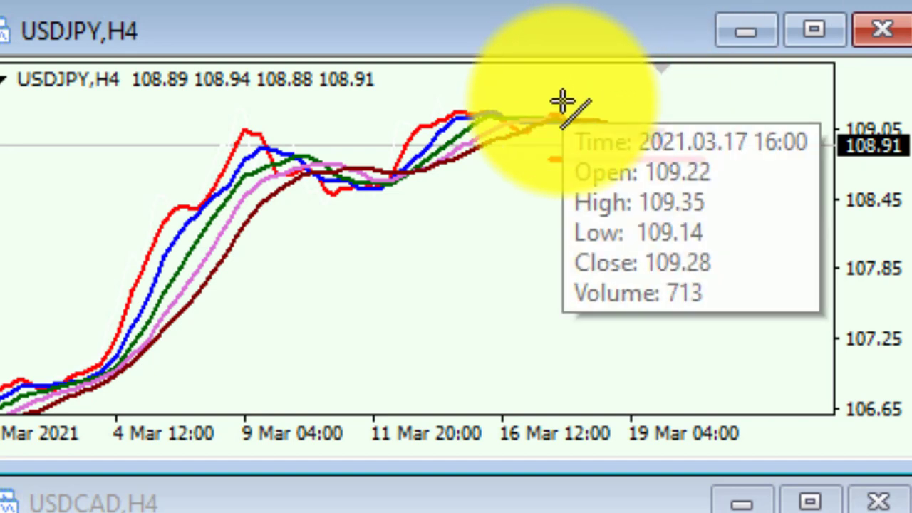
pyautogui.moveTo(563, 102); pyautogui.dragTo(704, 102)
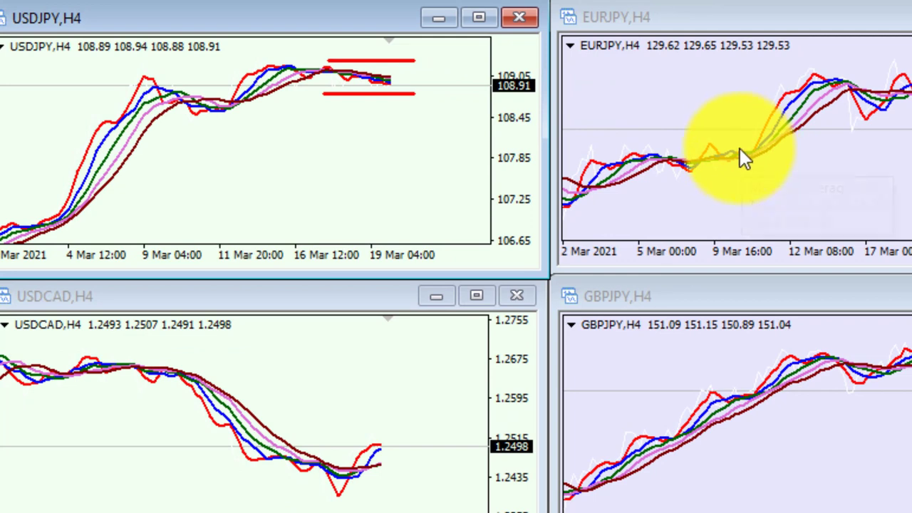
# Move both horizontal trendlines on the USDJPY H4 chart closer to the moving averages, tightening the bracketed range.
pyautogui.moveTo(748, 152)
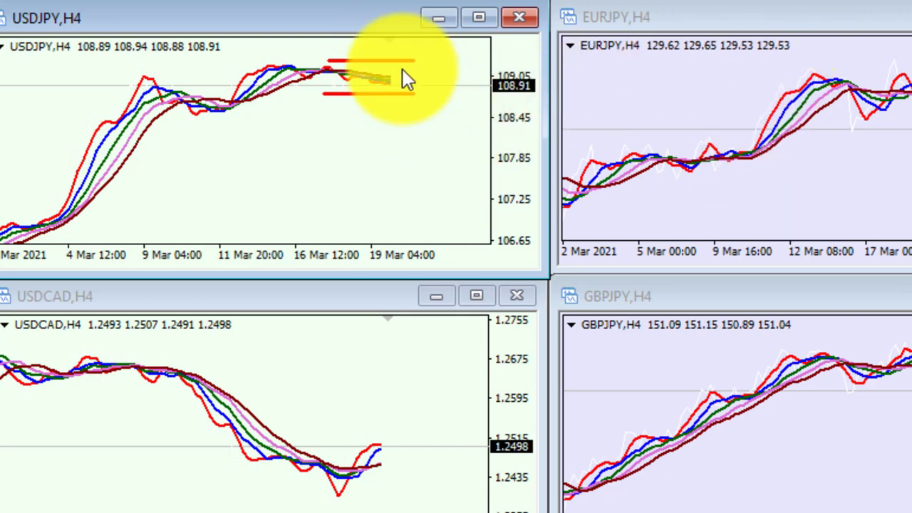
pyautogui.doubleClick(373, 61)
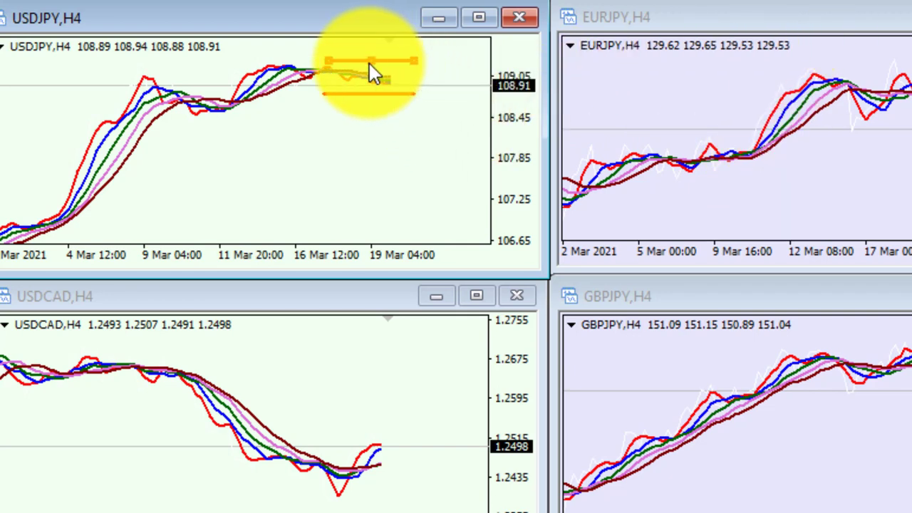
pyautogui.moveTo(369, 63); pyautogui.dragTo(369, 67)
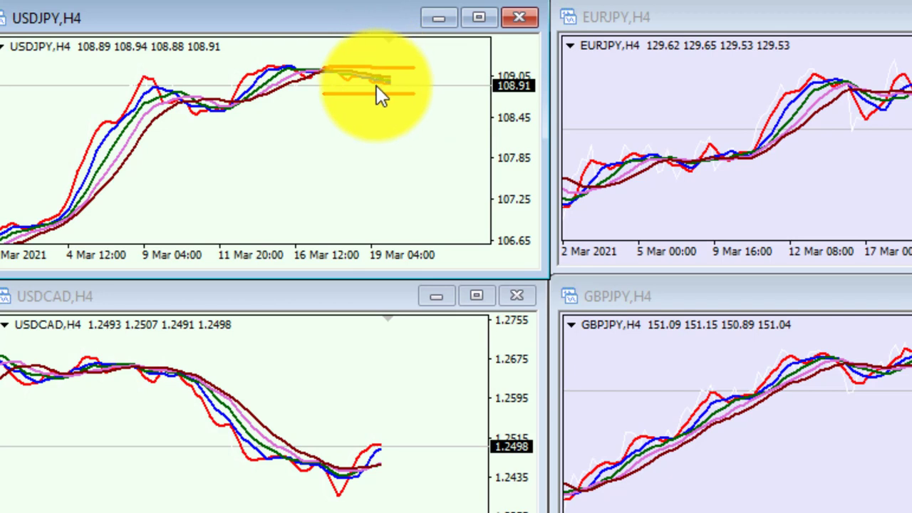
pyautogui.doubleClick(369, 93)
pyautogui.moveTo(371, 93); pyautogui.dragTo(373, 90)
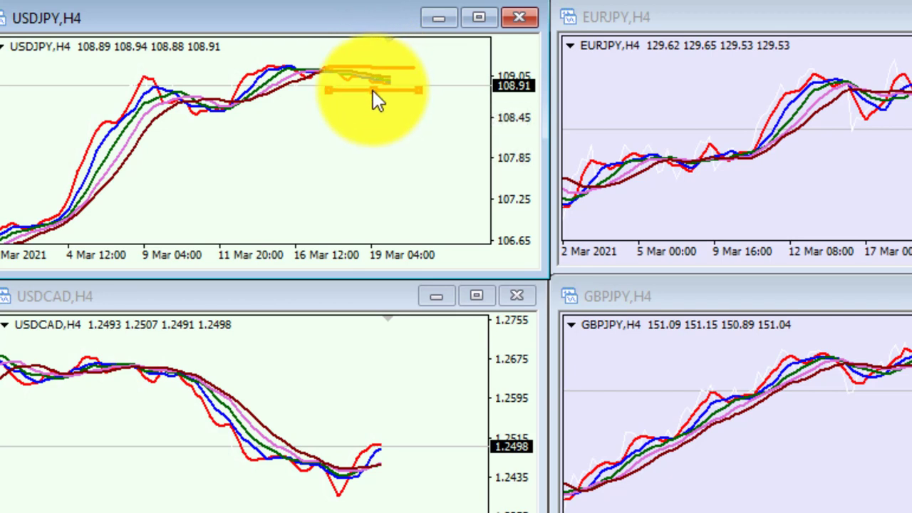
pyautogui.doubleClick(373, 91)
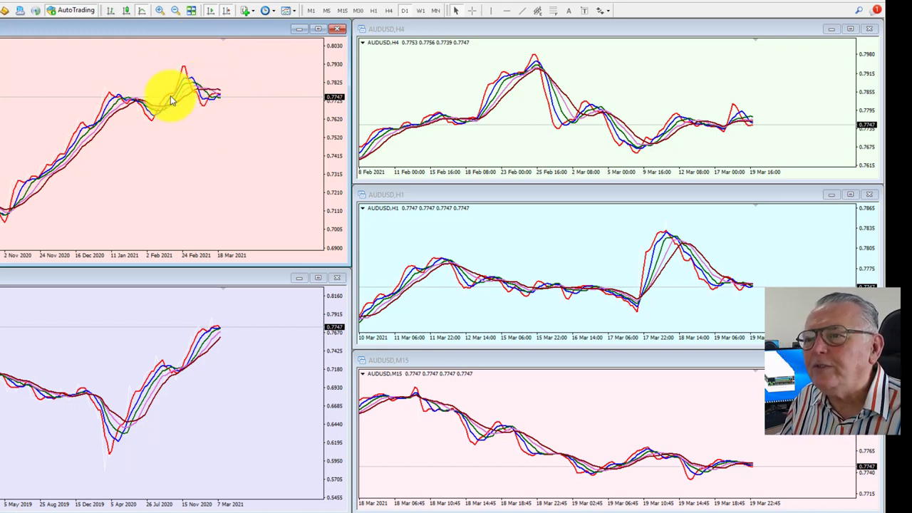
# Draw two short falling trendlines on the AUDUSD daily chart, across the January–February 2021 pullback and the early November 2020 low.
pyautogui.click(524, 11)
pyautogui.moveTo(110, 92); pyautogui.dragTo(180, 112)
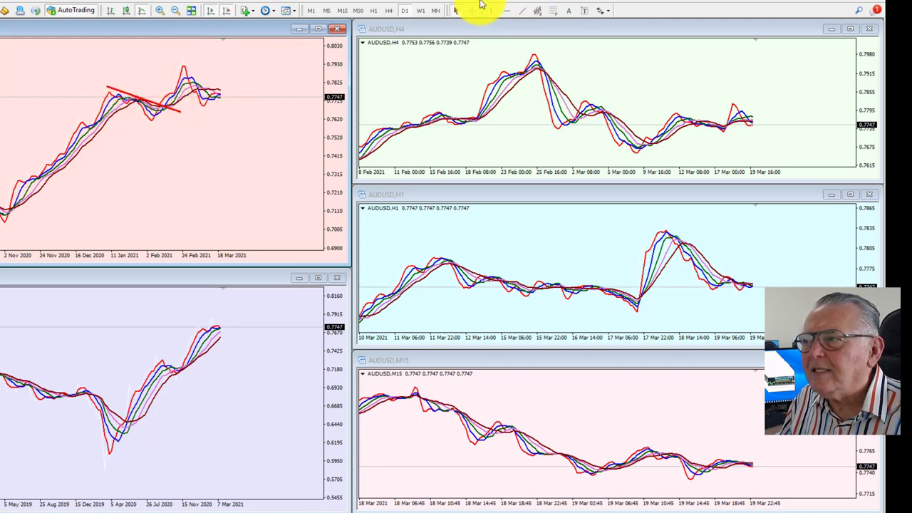
pyautogui.click(524, 10)
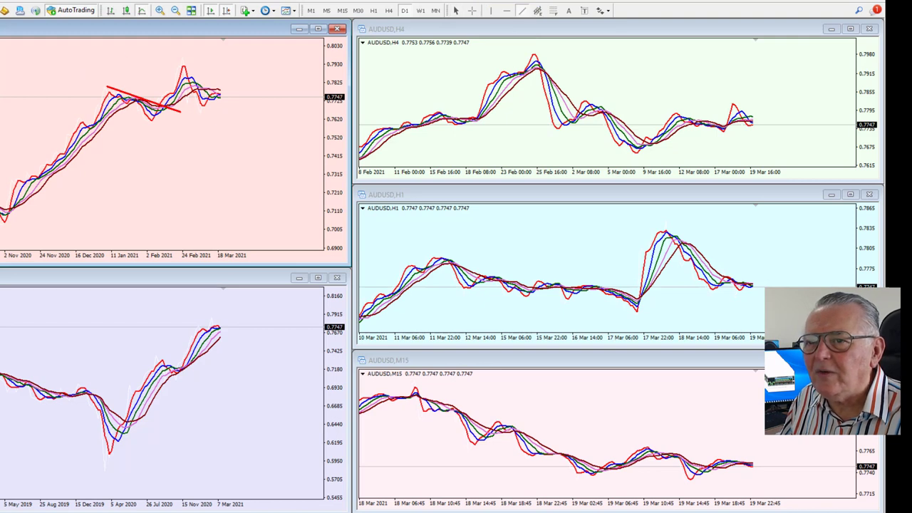
pyautogui.moveTo(9, 205); pyautogui.dragTo(45, 212)
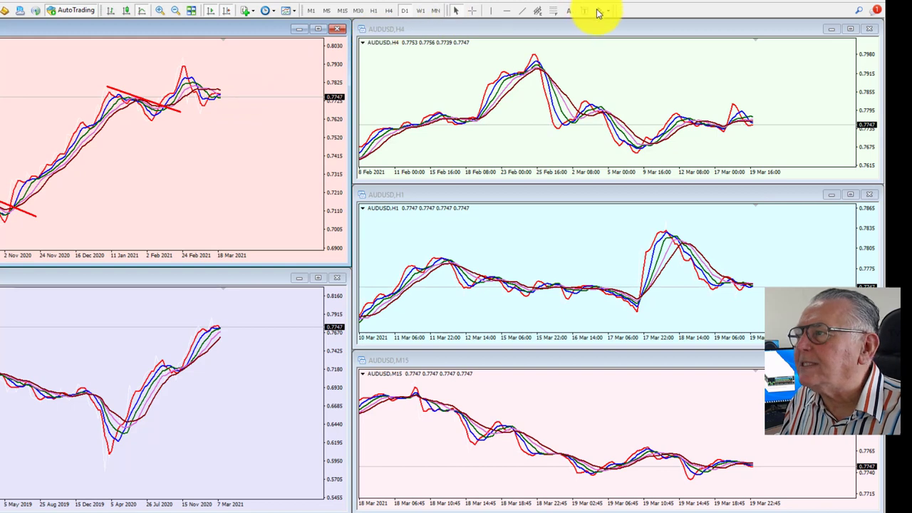
# Draw a rising trendline under the February and March lows and a falling one from the late-February peak on the AUDUSD daily chart.
pyautogui.click(522, 9)
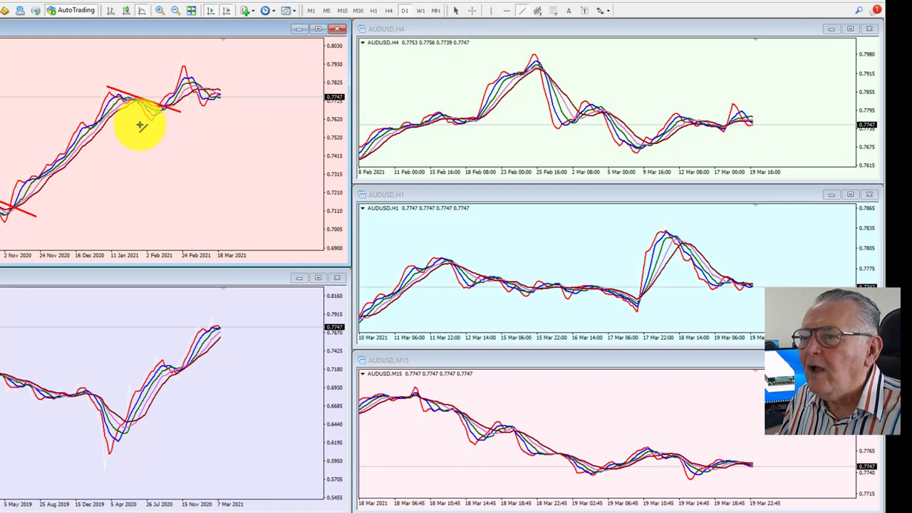
pyautogui.moveTo(141, 124); pyautogui.dragTo(265, 99)
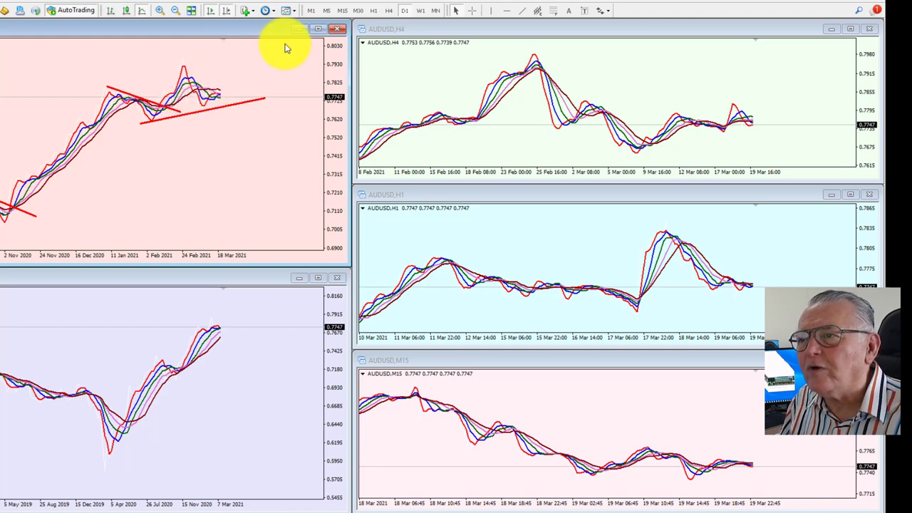
pyautogui.click(522, 10)
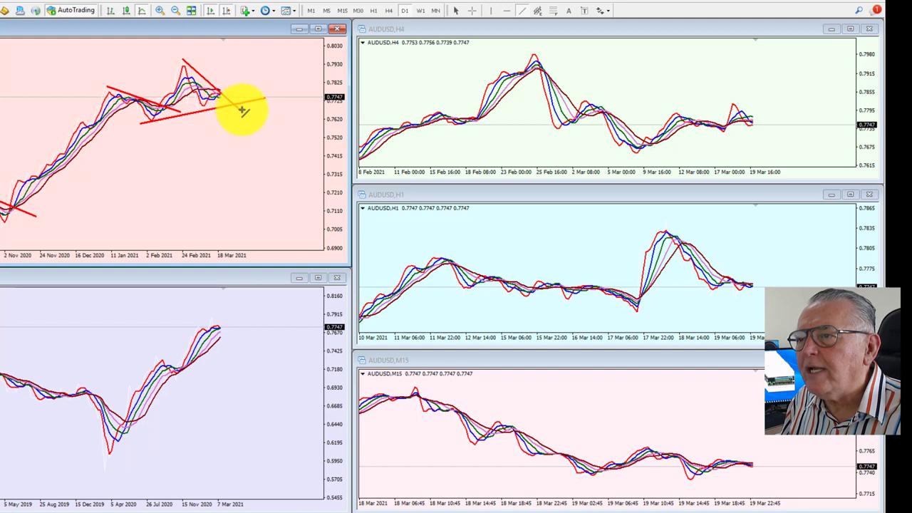
pyautogui.moveTo(242, 111); pyautogui.dragTo(242, 109)
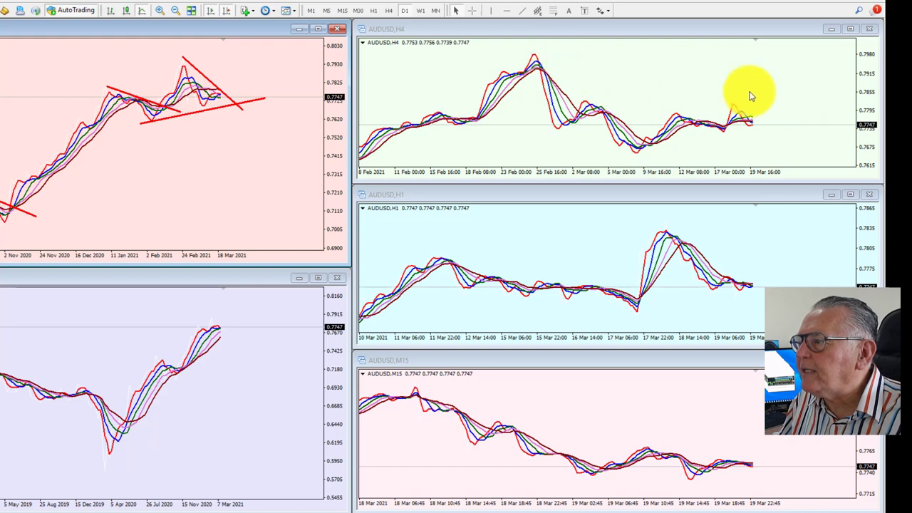
# Draw a rising trendline on the AUDUSD H4 chart from the early-March low under the following lows, extending past the latest prices.
pyautogui.click(645, 84)
pyautogui.click(522, 10)
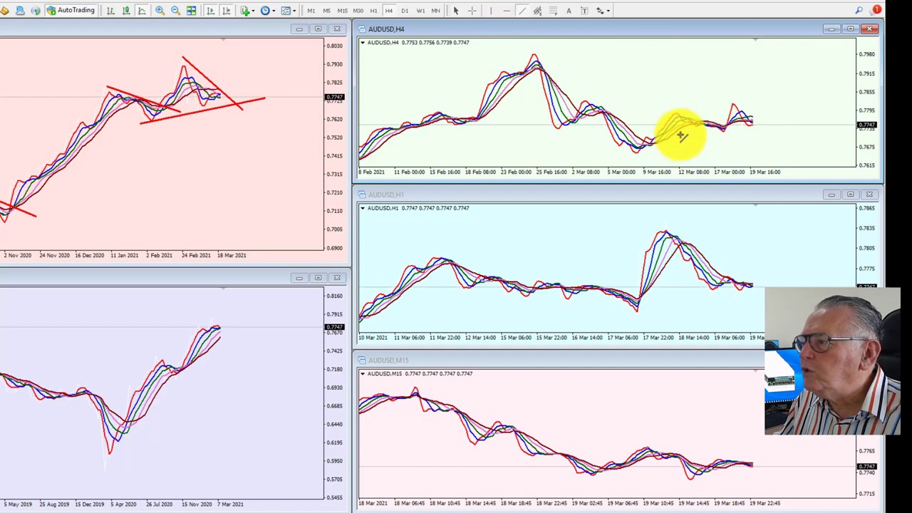
pyautogui.moveTo(639, 153); pyautogui.dragTo(808, 118)
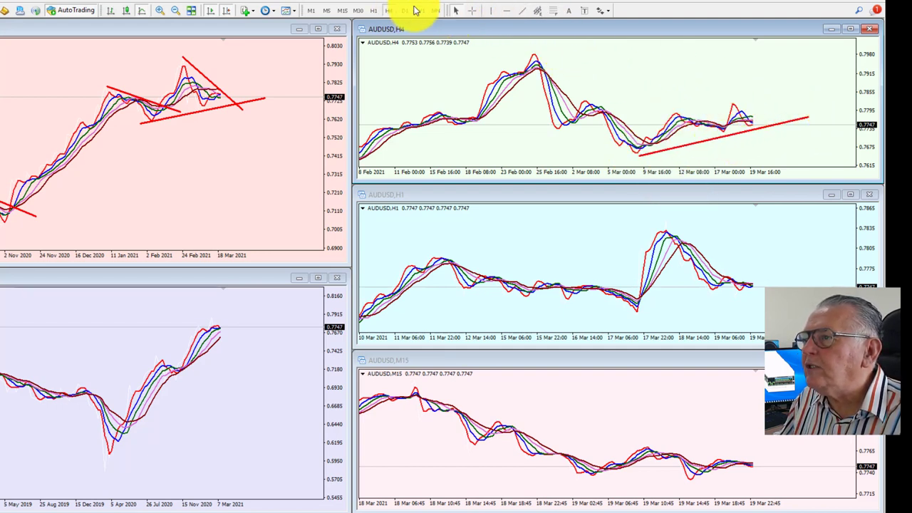
# Draw a horizontal trendline on the AUDUSD H4 chart from the early-March high across the 19 March peak, extending past the latest prices.
pyautogui.click(524, 11)
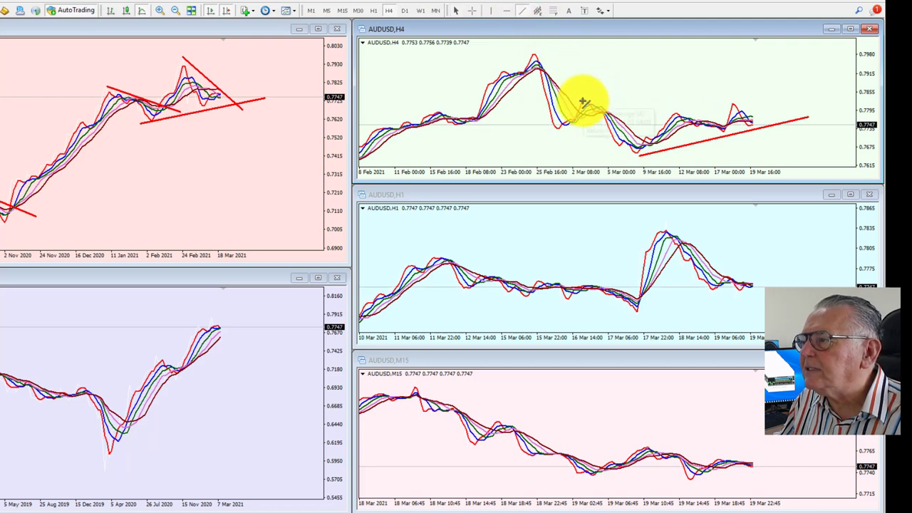
pyautogui.moveTo(582, 103); pyautogui.dragTo(809, 103)
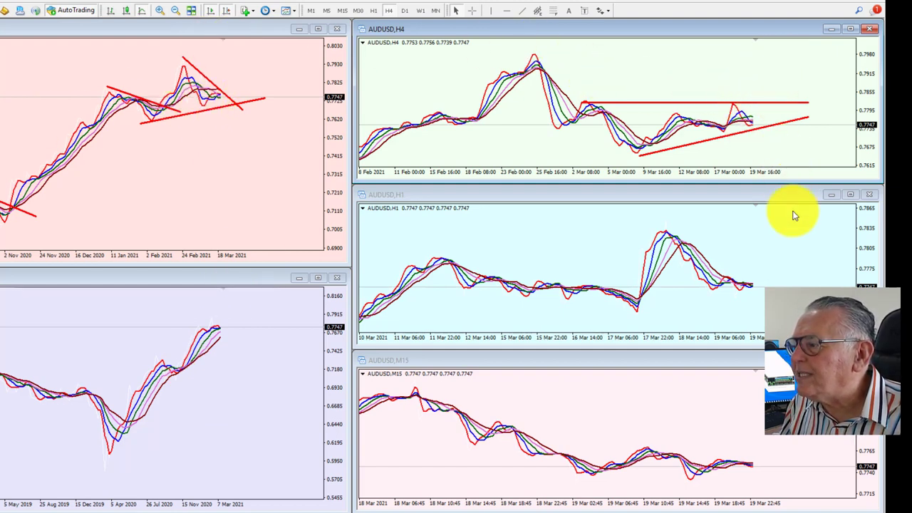
pyautogui.click(730, 422)
# Draw a falling trendline on the AUDUSD H1 chart from the mid-March peak down along the moving averages past the latest prices.
pyautogui.click(768, 263)
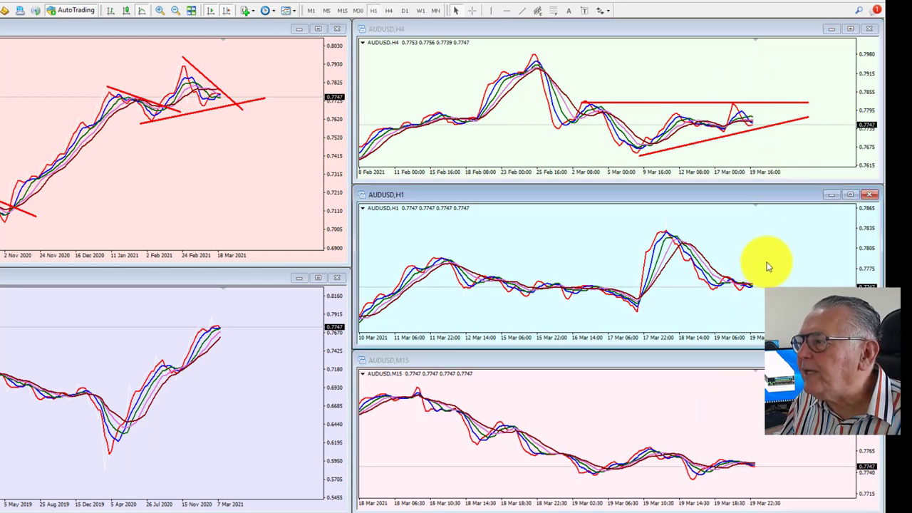
pyautogui.click(536, 14)
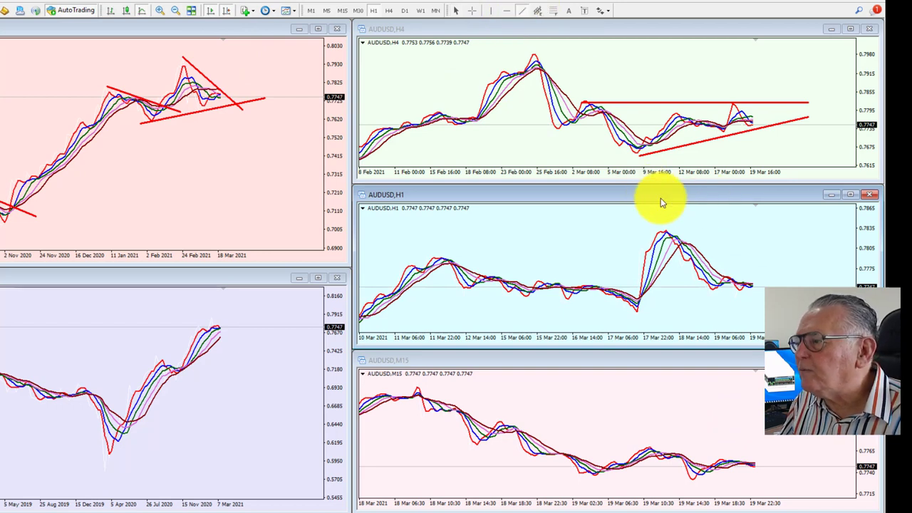
pyautogui.moveTo(666, 230); pyautogui.dragTo(749, 284)
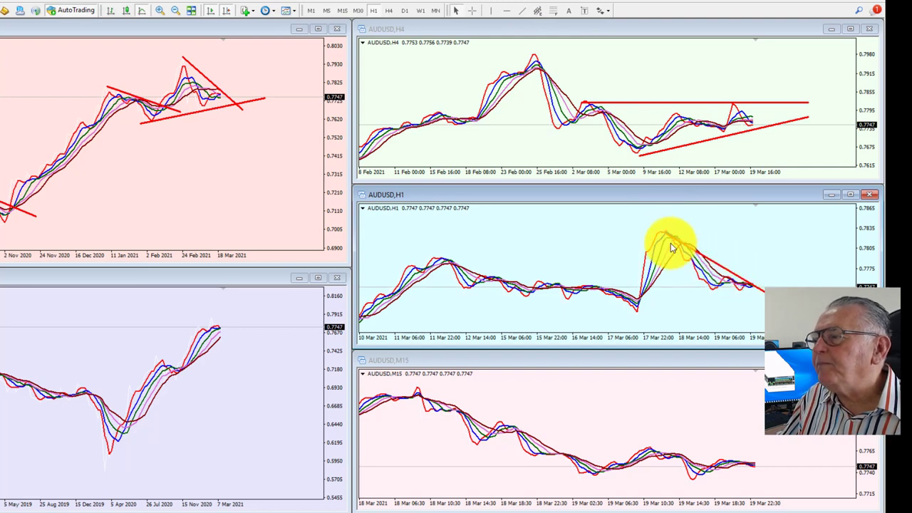
pyautogui.scroll(1, 668, 240)
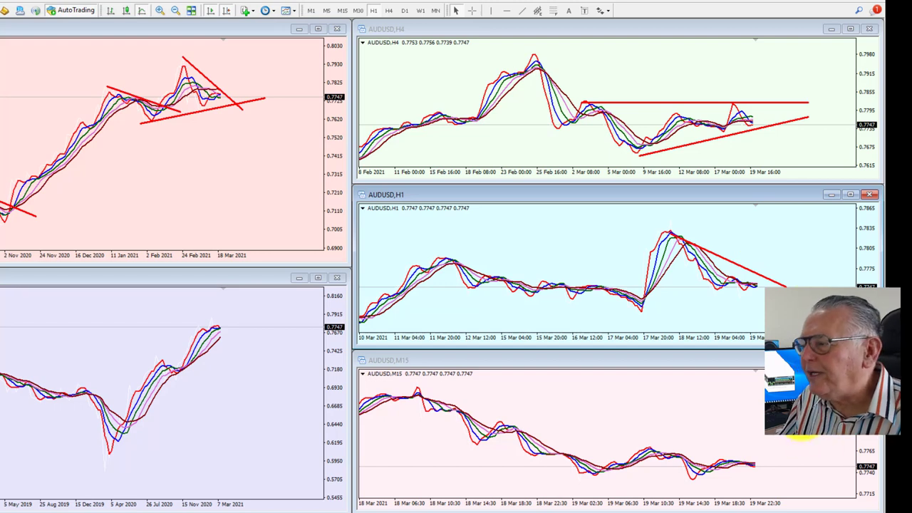
# Draw two falling trendlines on the AUDUSD M15 chart, one above the highs from 18 March and one under the 19 March lows.
pyautogui.click(757, 421)
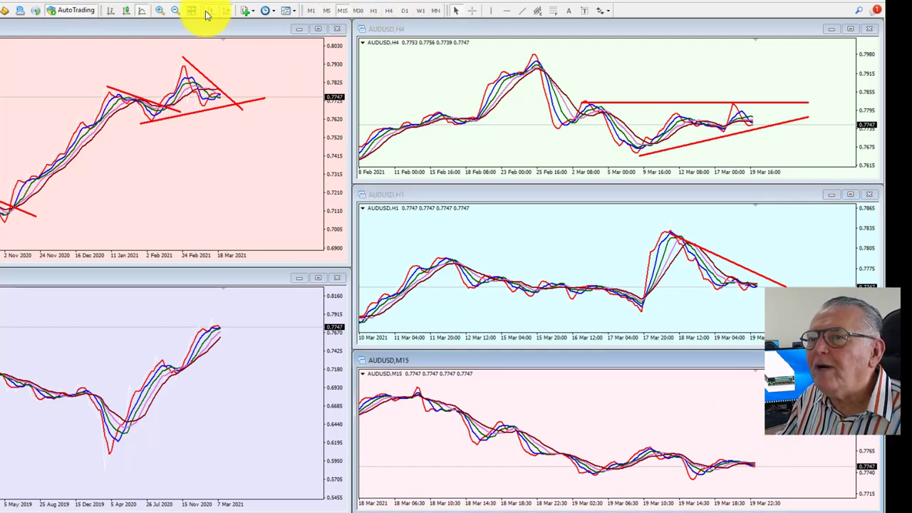
pyautogui.click(522, 13)
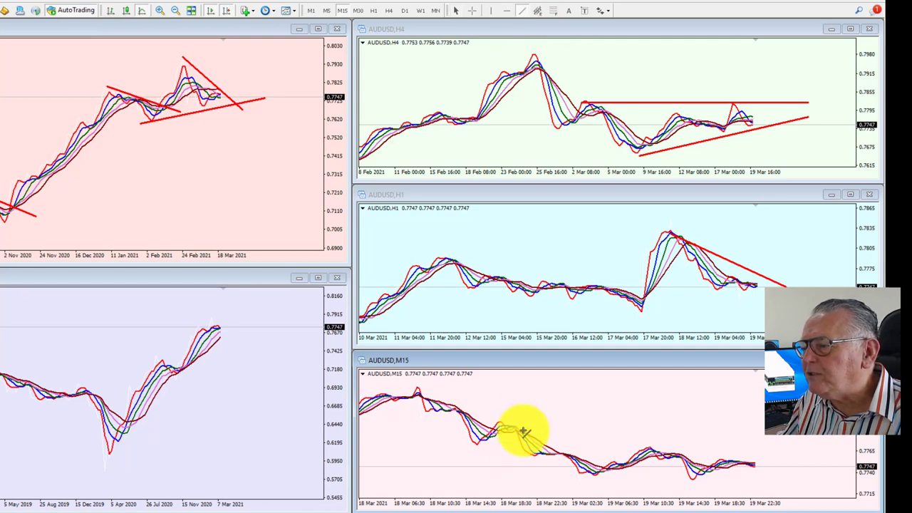
pyautogui.moveTo(499, 421); pyautogui.dragTo(811, 468)
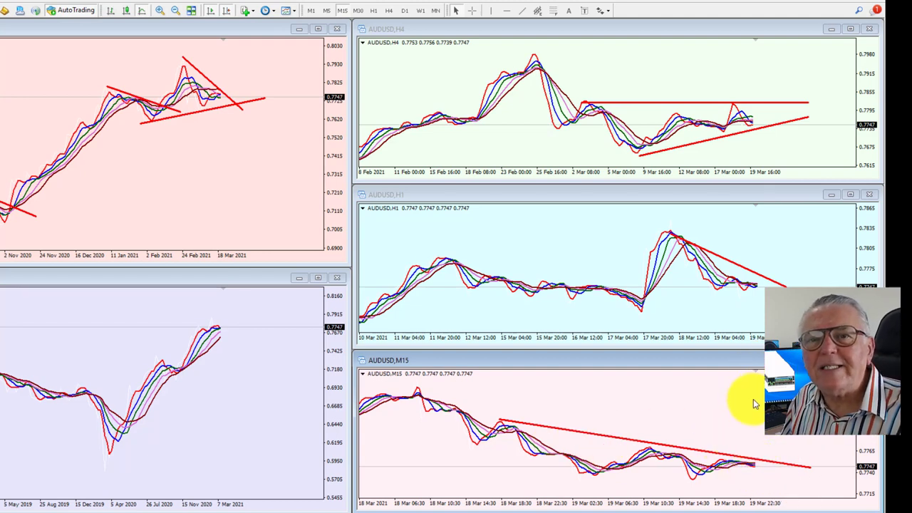
pyautogui.moveTo(750, 468)
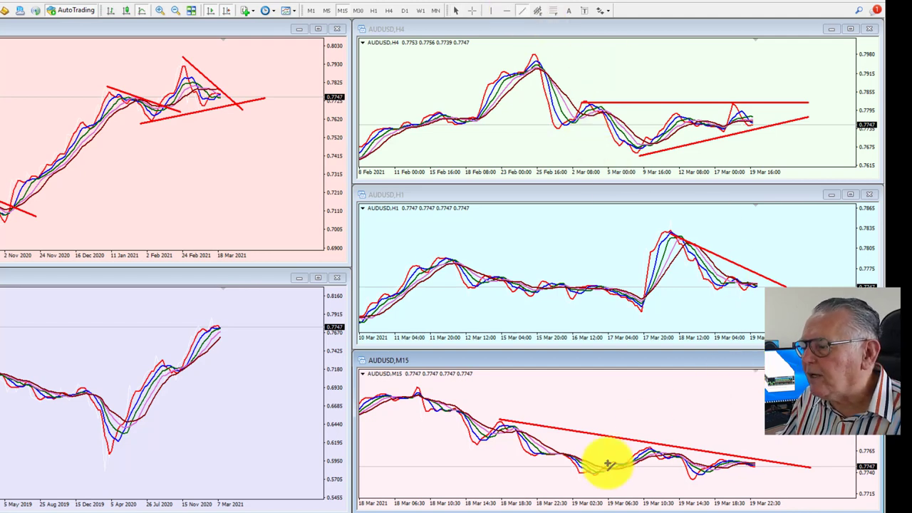
pyautogui.moveTo(577, 476); pyautogui.dragTo(820, 488)
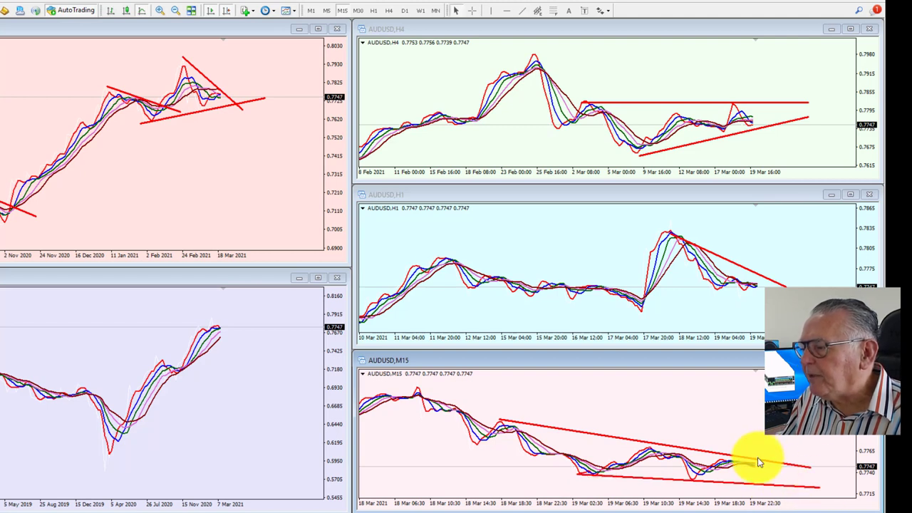